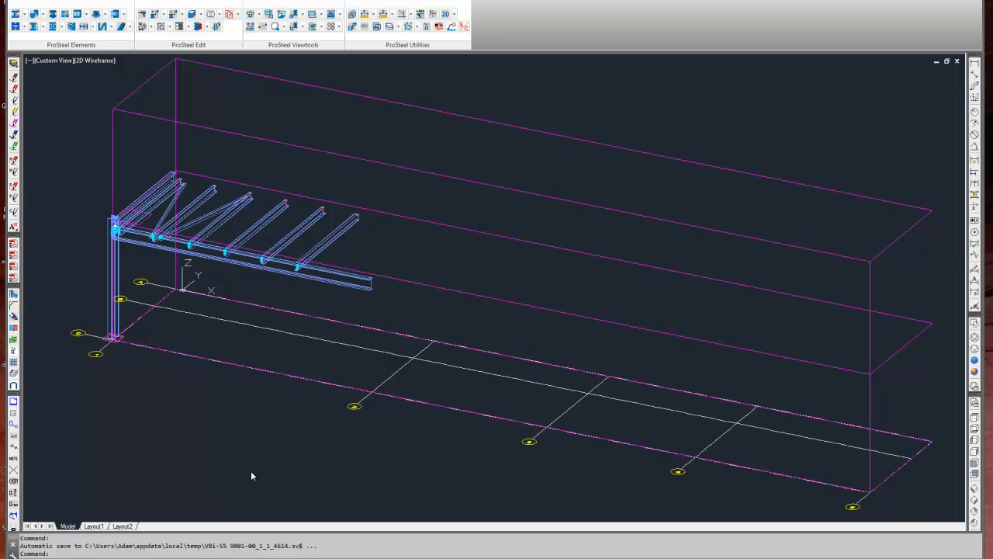
# Browse in Windows Explorer to C:\Program Files\Bentley\Menu\Accessories and select the Bulk Rename Tool - 64Bit.exe installer
pyautogui.press('super+e')
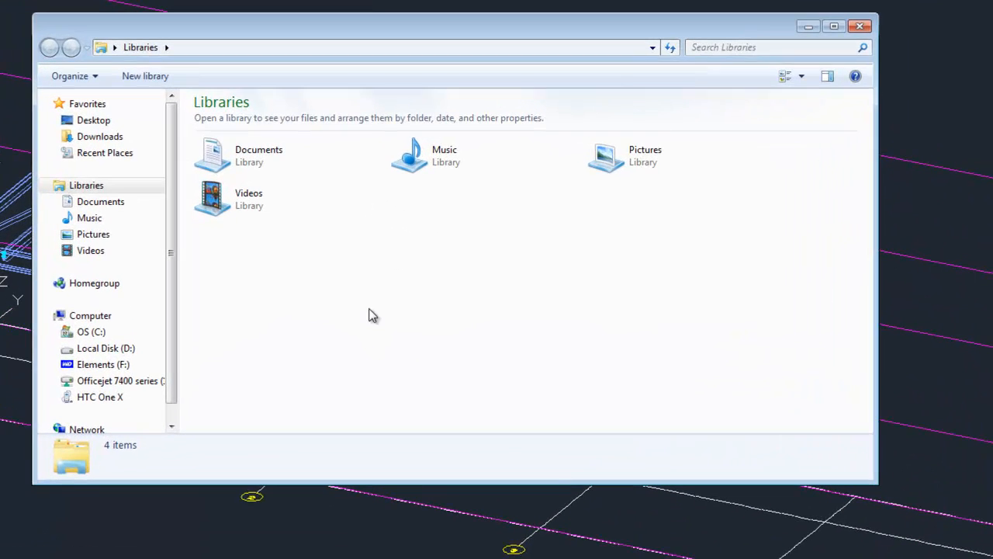
pyautogui.click(89, 332)
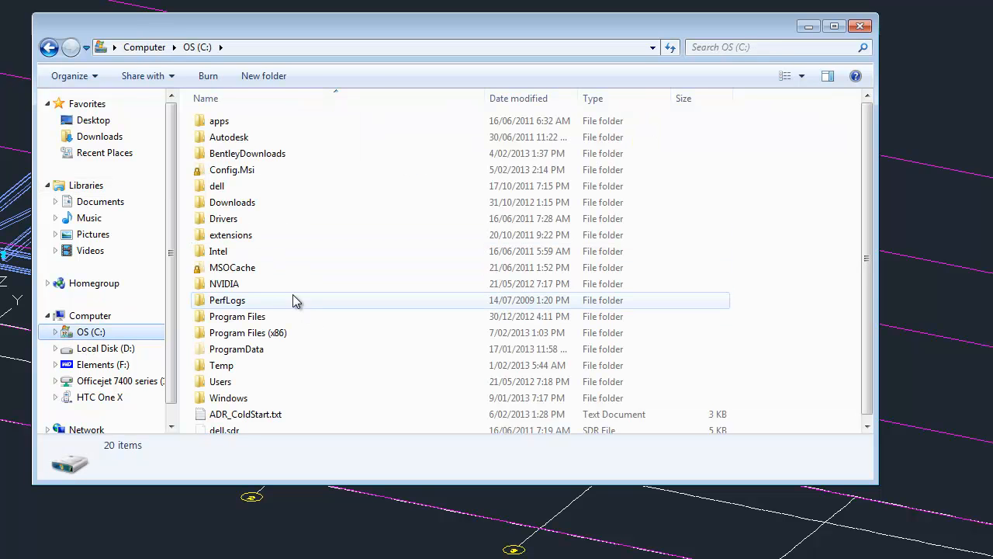
pyautogui.doubleClick(257, 320)
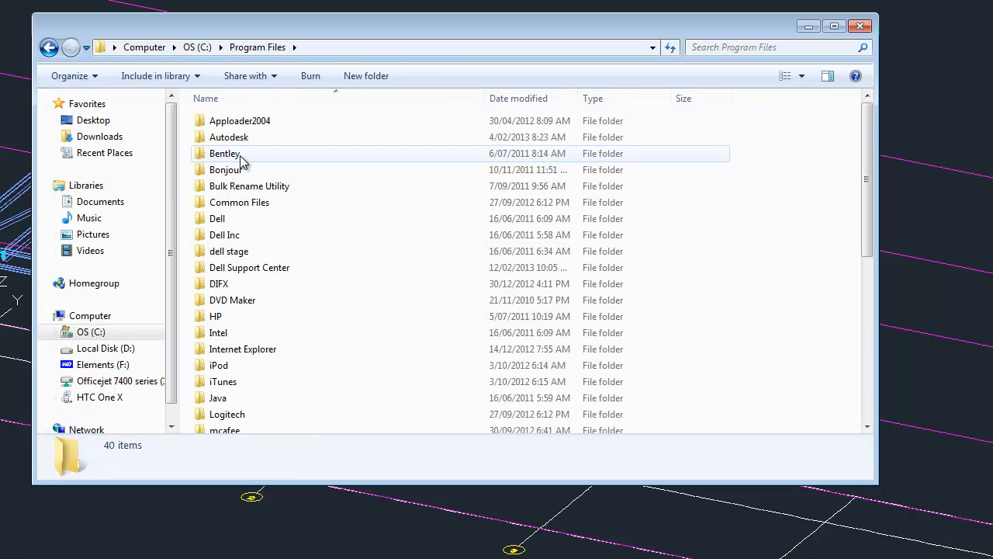
pyautogui.doubleClick(242, 154)
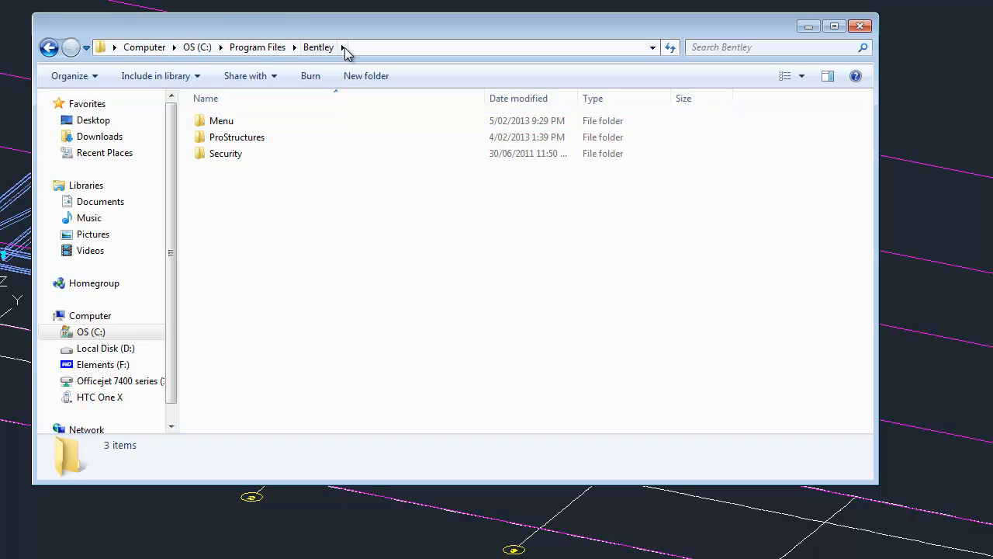
pyautogui.doubleClick(222, 122)
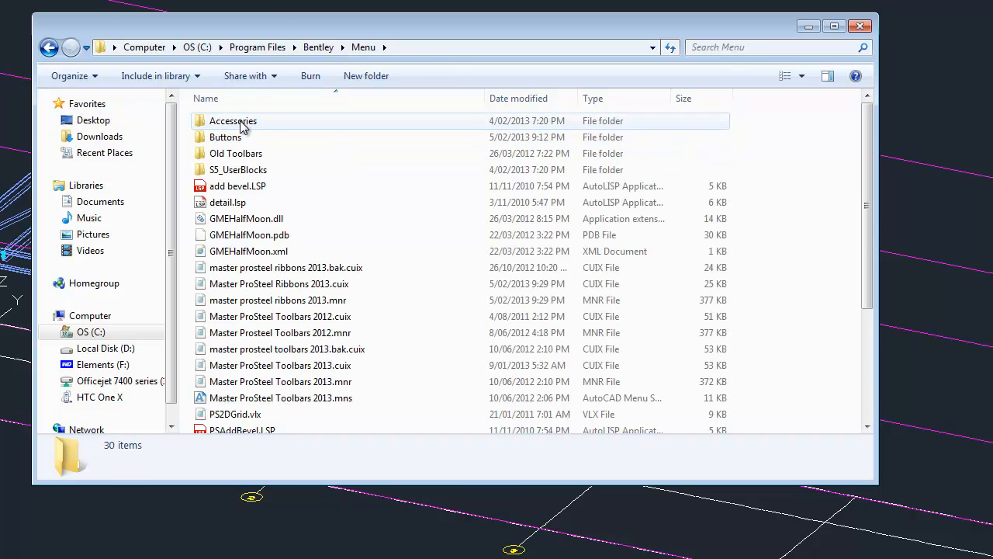
pyautogui.doubleClick(244, 123)
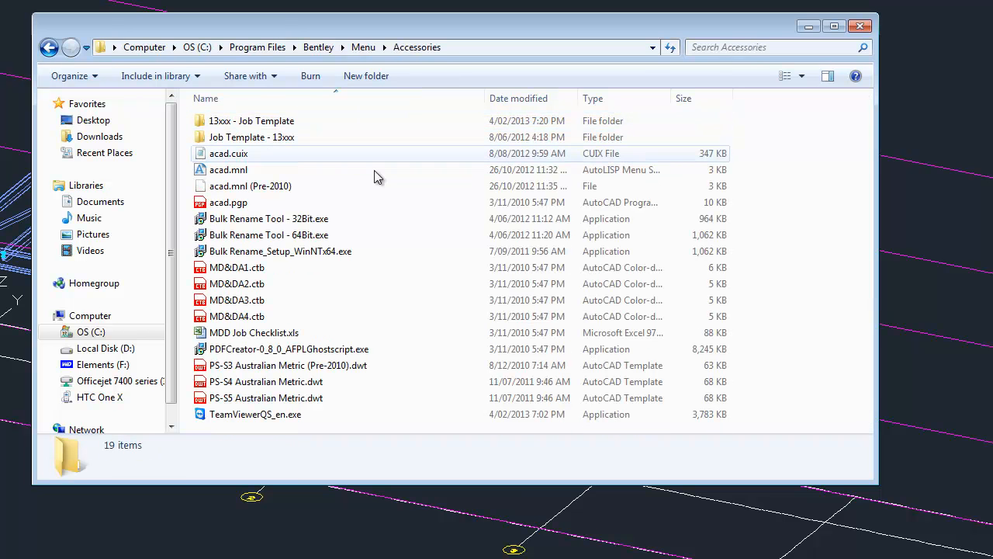
pyautogui.click(315, 223)
pyautogui.keyDown('ctrl'); pyautogui.click(331, 236); pyautogui.keyUp('ctrl')
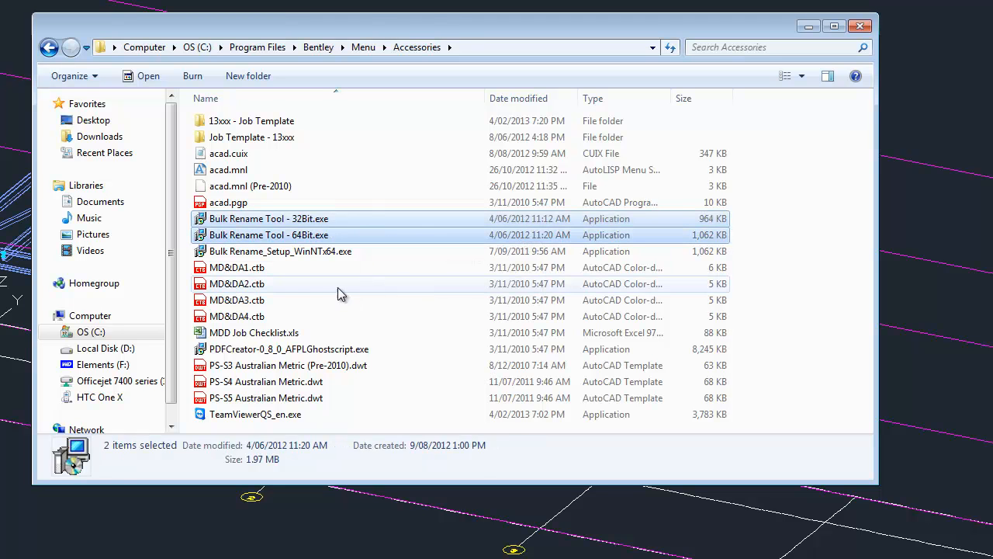
pyautogui.click(261, 237)
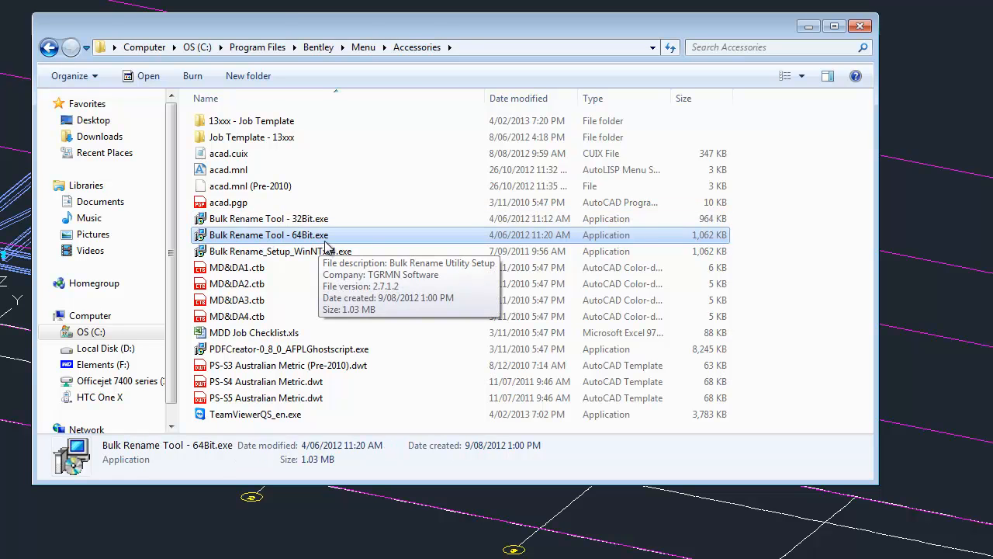
# Return to the Bentley folder and browse to ProStructures\V8i_S5\AutoCAD 2013\Detail
pyautogui.click(49, 50)
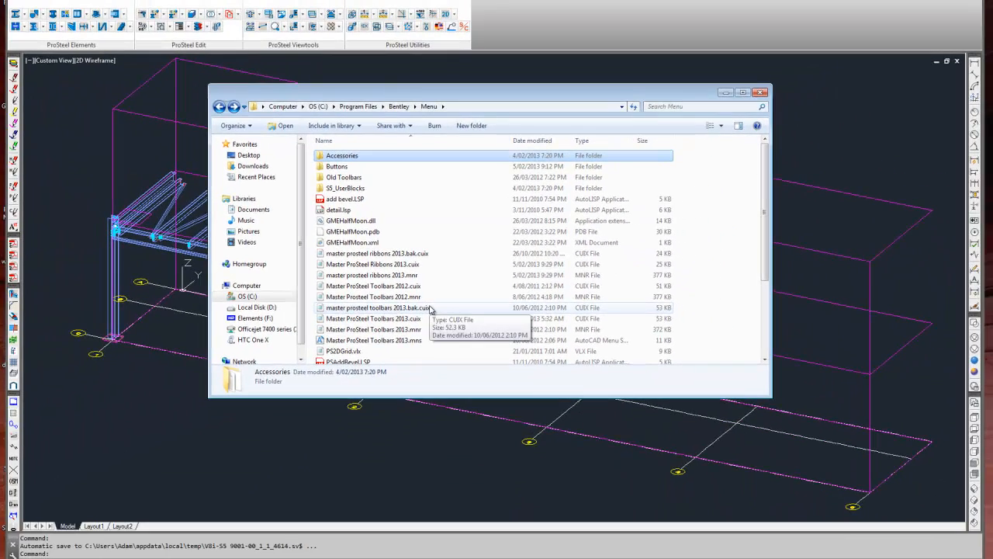
pyautogui.click(221, 109)
pyautogui.doubleClick(341, 166)
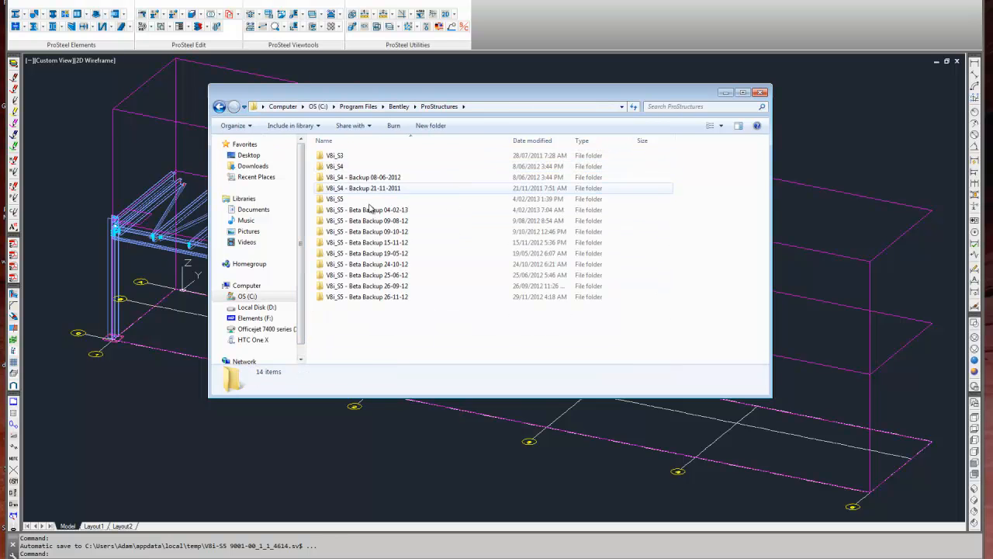
pyautogui.doubleClick(339, 201)
pyautogui.doubleClick(349, 158)
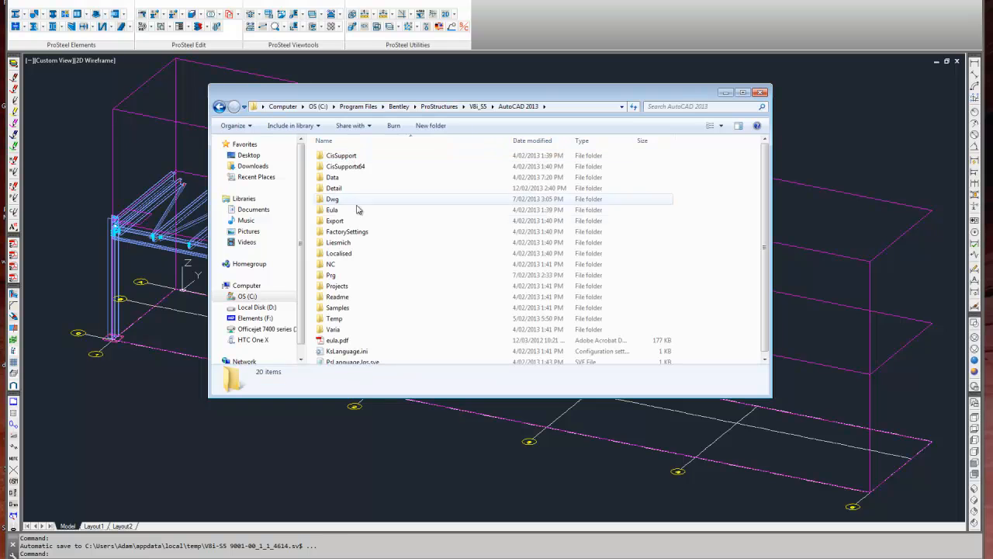
pyautogui.doubleClick(335, 189)
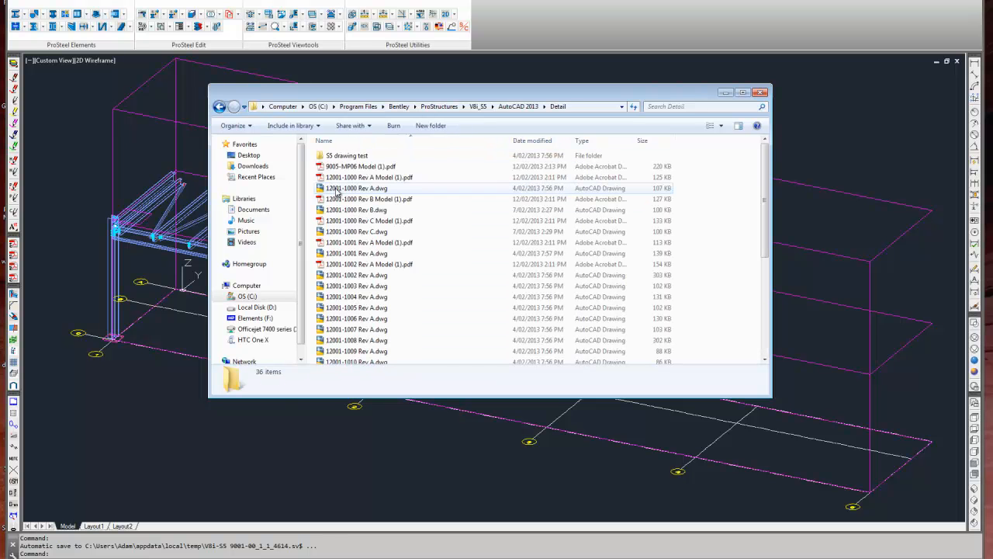
# Select the 12001-1000 Rev A, Rev B and Rev C and the 12001-1001 Rev A Model (1) PDFs to examine their names
pyautogui.click(407, 179)
pyautogui.keyDown('ctrl'); pyautogui.click(404, 199); pyautogui.keyUp('ctrl')
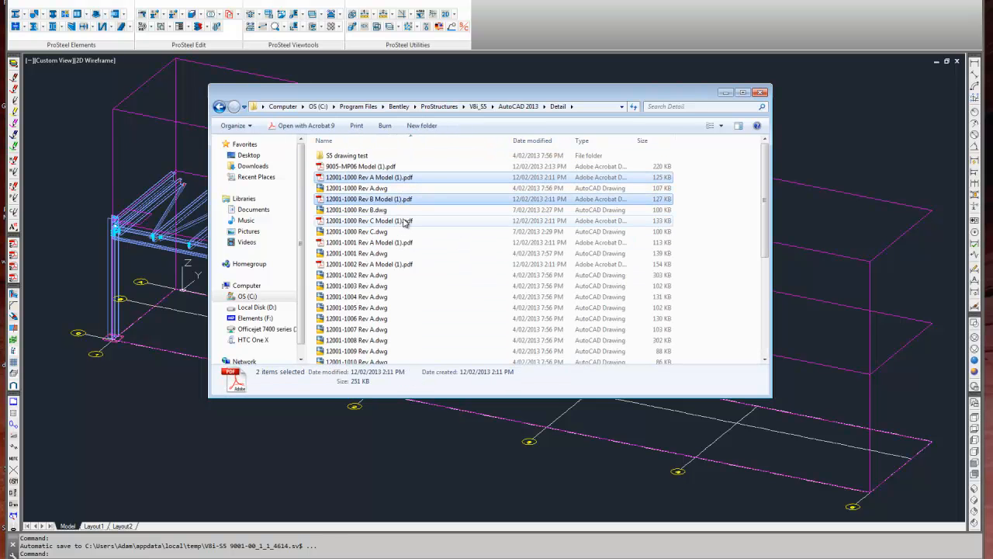
pyautogui.keyDown('ctrl'); pyautogui.click(404, 222); pyautogui.keyUp('ctrl')
pyautogui.keyDown('ctrl'); pyautogui.click(404, 244); pyautogui.keyUp('ctrl')
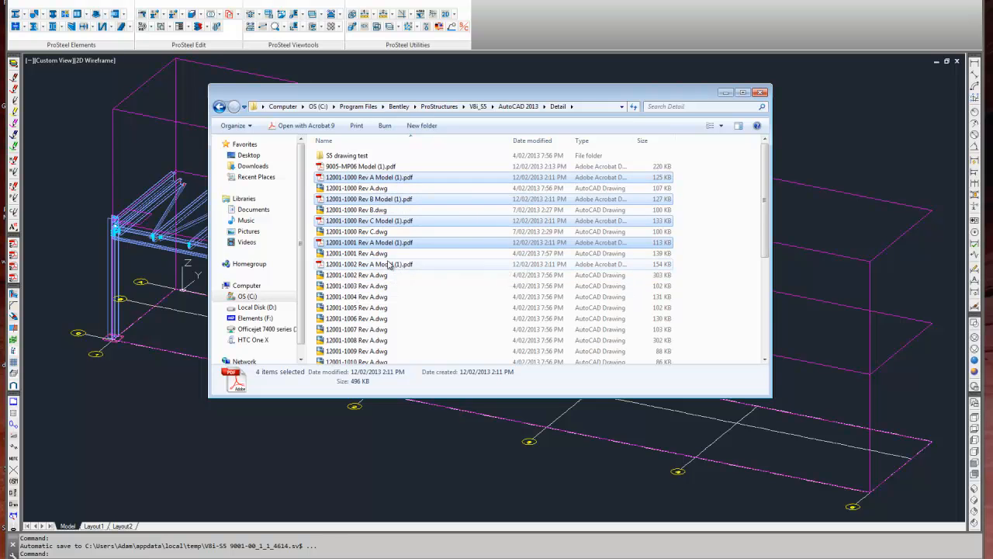
# Open the Detail folder in Bulk Rename Utility from the 12001-1013 Rev A.dwg file
pyautogui.scroll(-5, 391, 260)
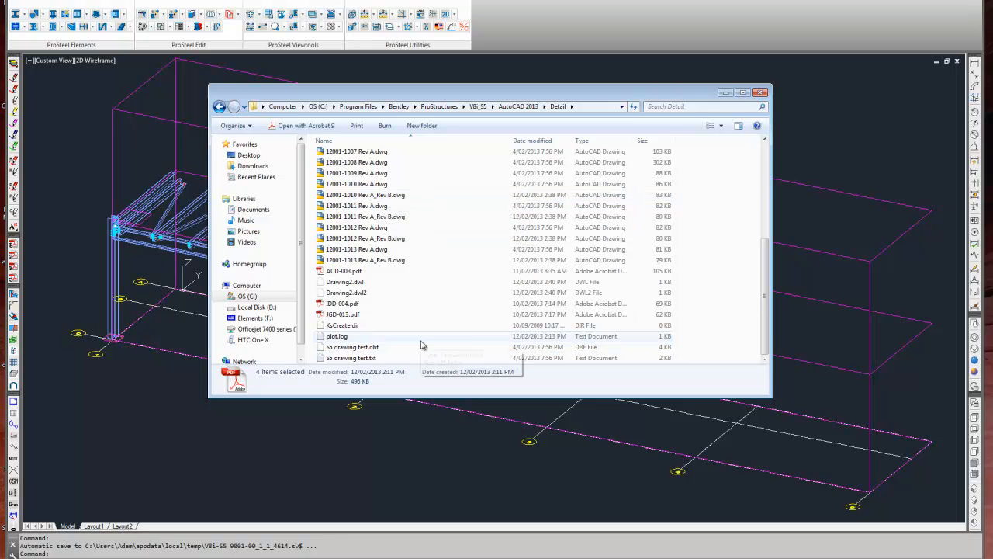
pyautogui.click(388, 262)
pyautogui.rightClick(388, 263)
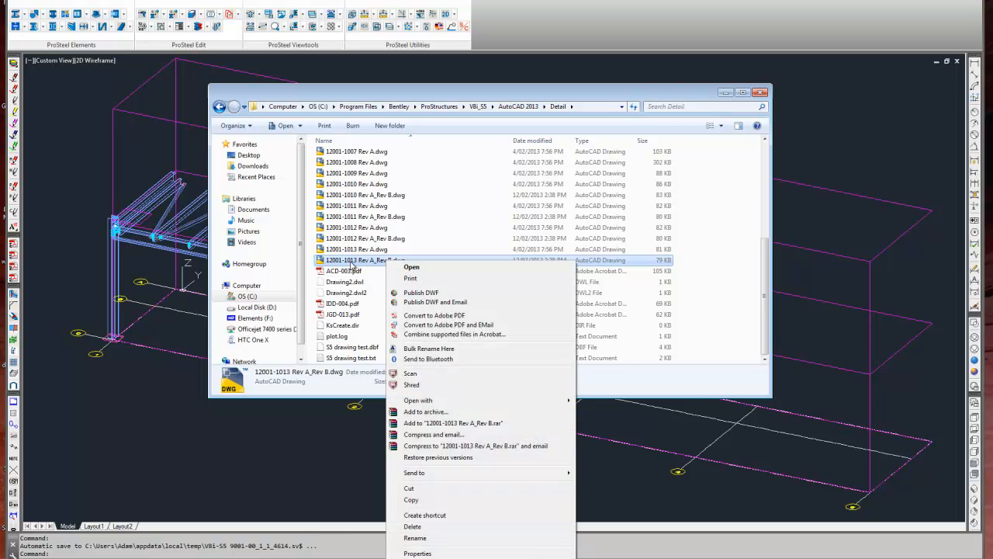
pyautogui.click(359, 249)
pyautogui.rightClick(359, 249)
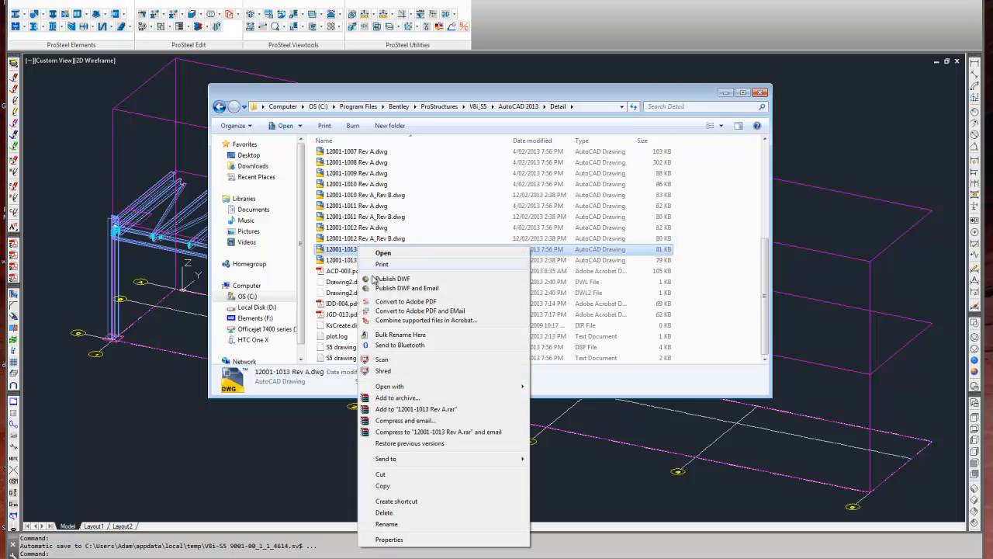
pyautogui.click(400, 335)
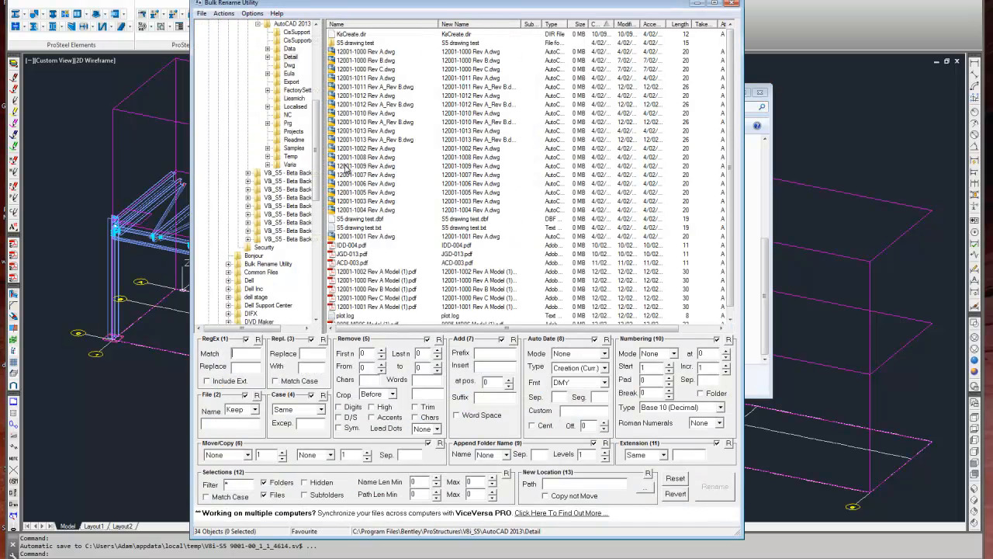
# Try sorting the file list by name and new name, and finally sort it by file type
pyautogui.moveTo(464, 539); pyautogui.dragTo(477, 509)
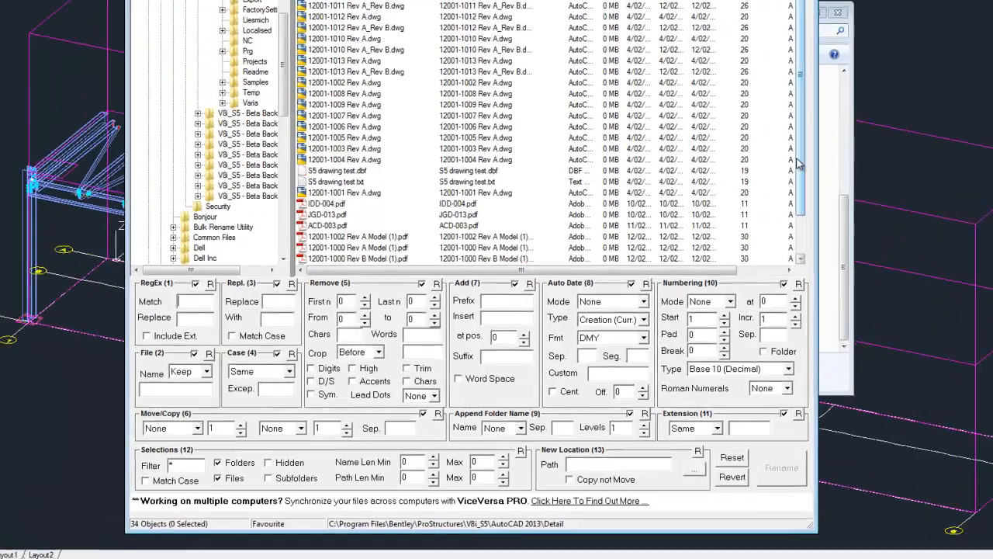
pyautogui.moveTo(729, 216); pyautogui.dragTo(737, 274)
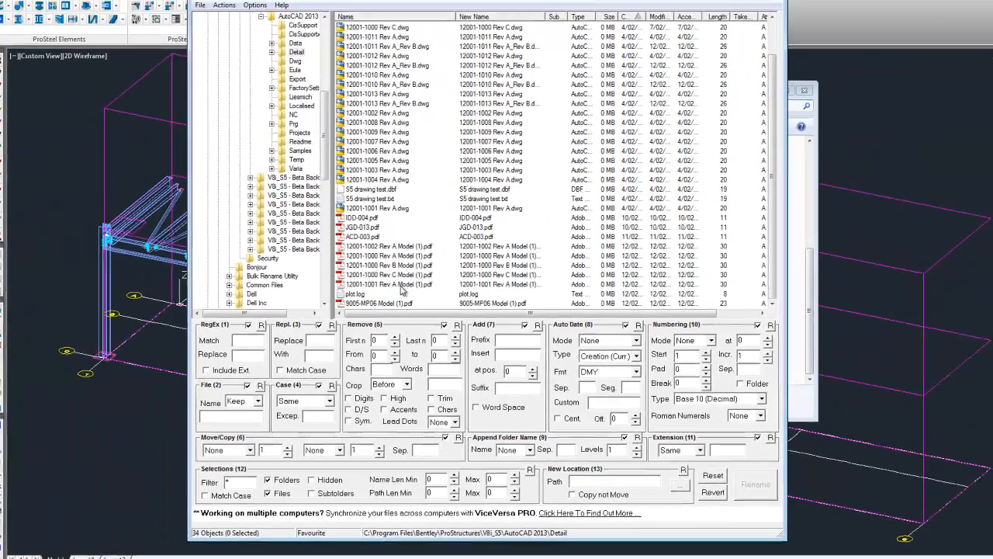
pyautogui.click(366, 201)
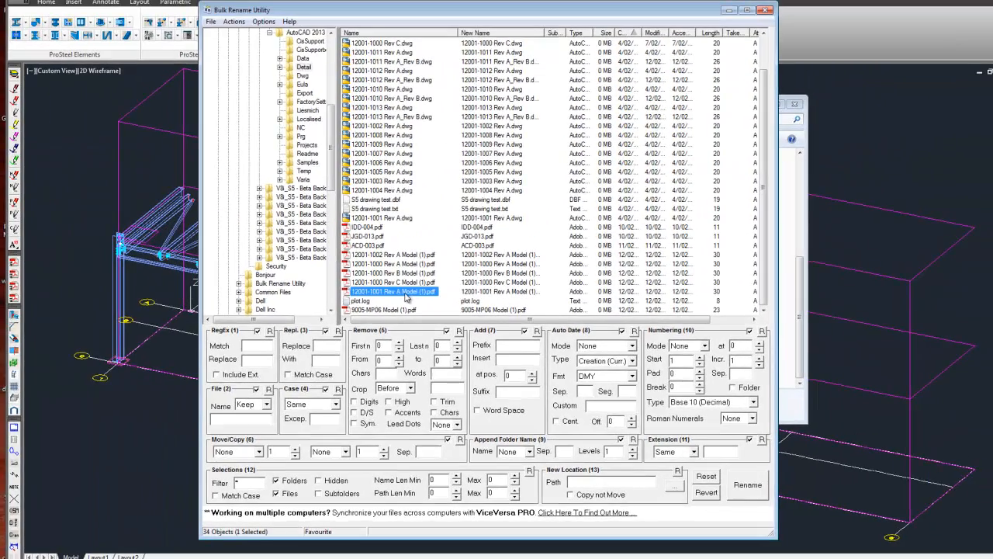
pyautogui.click(361, 34)
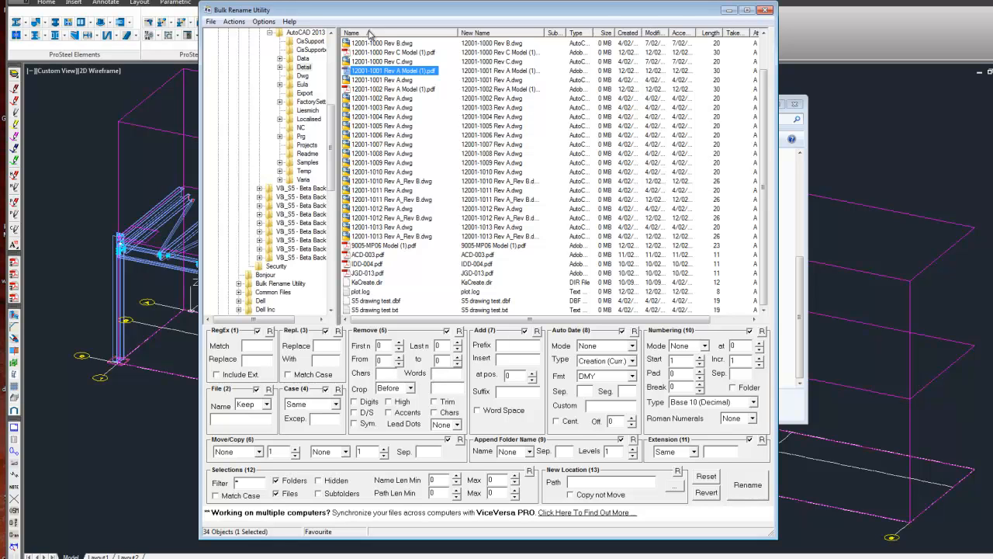
pyautogui.click(370, 33)
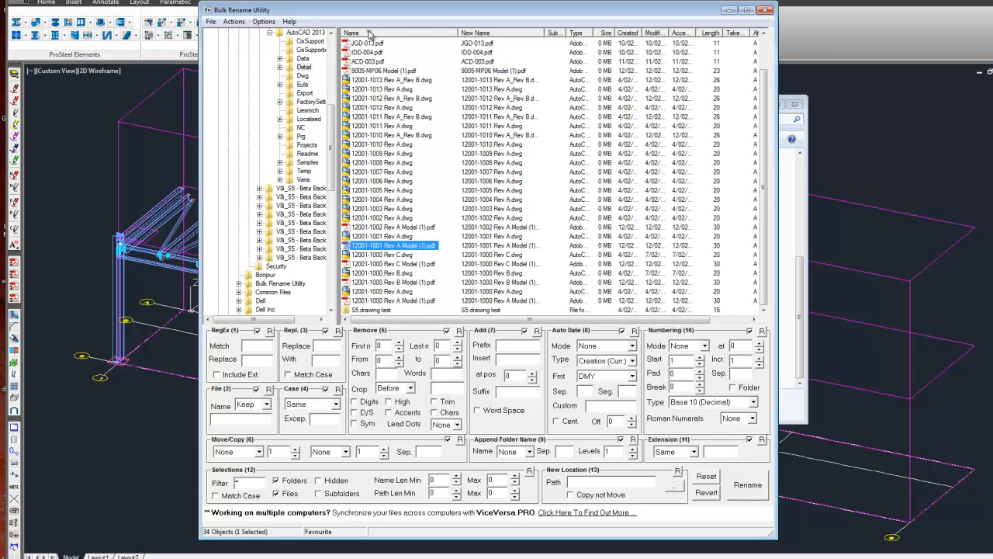
pyautogui.click(482, 33)
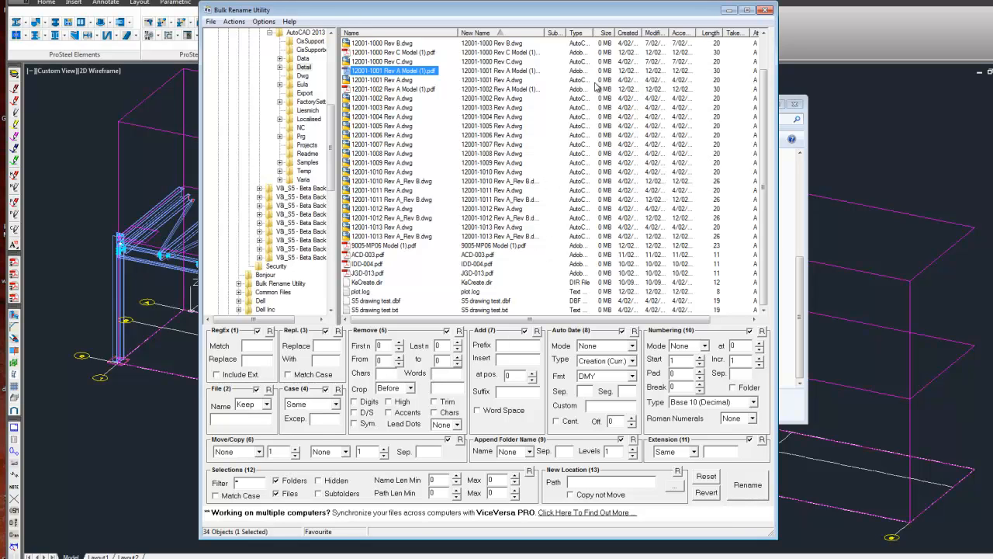
pyautogui.click(580, 34)
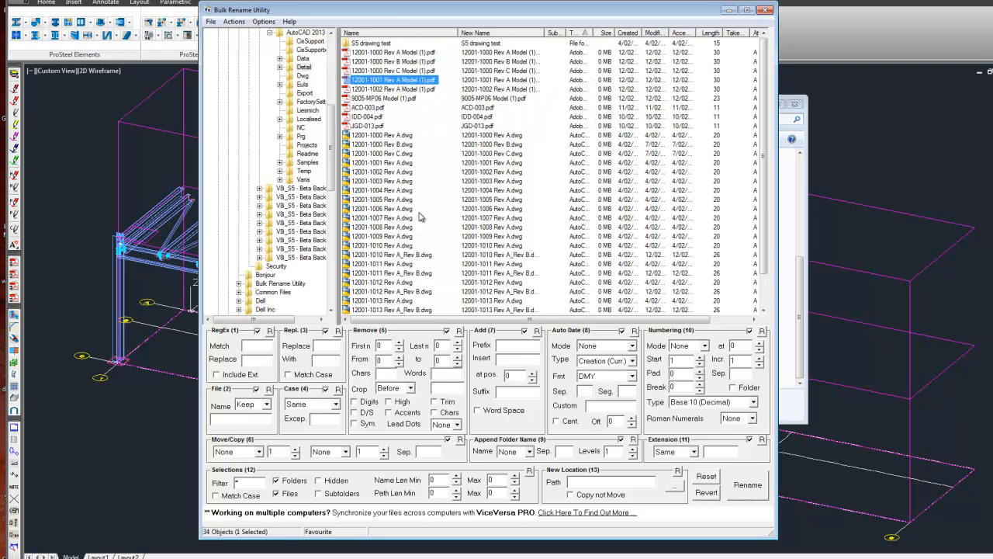
# Copy "Model (1)" from the 12001-1000 Rev A PDF's name and enter it as the words to remove
pyautogui.click(407, 99)
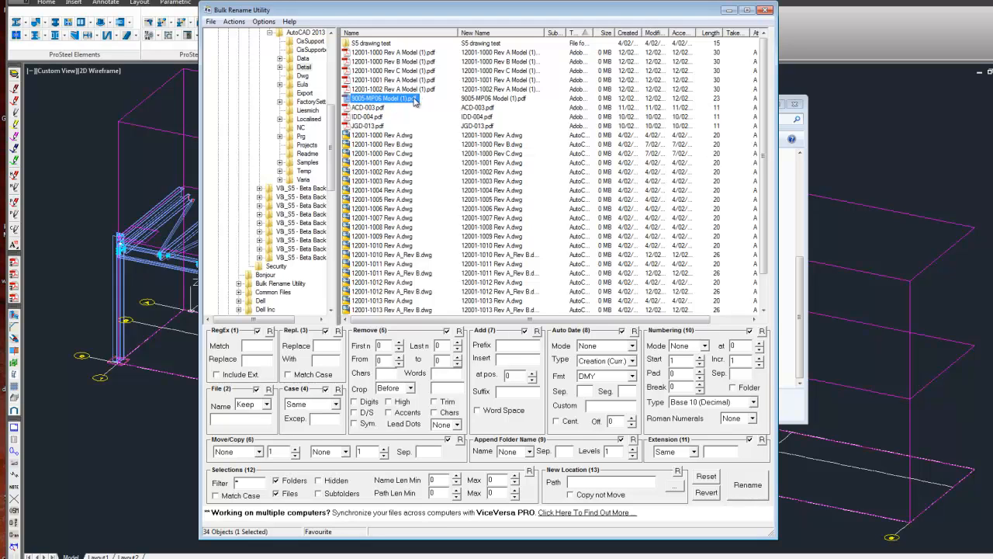
pyautogui.click(414, 53)
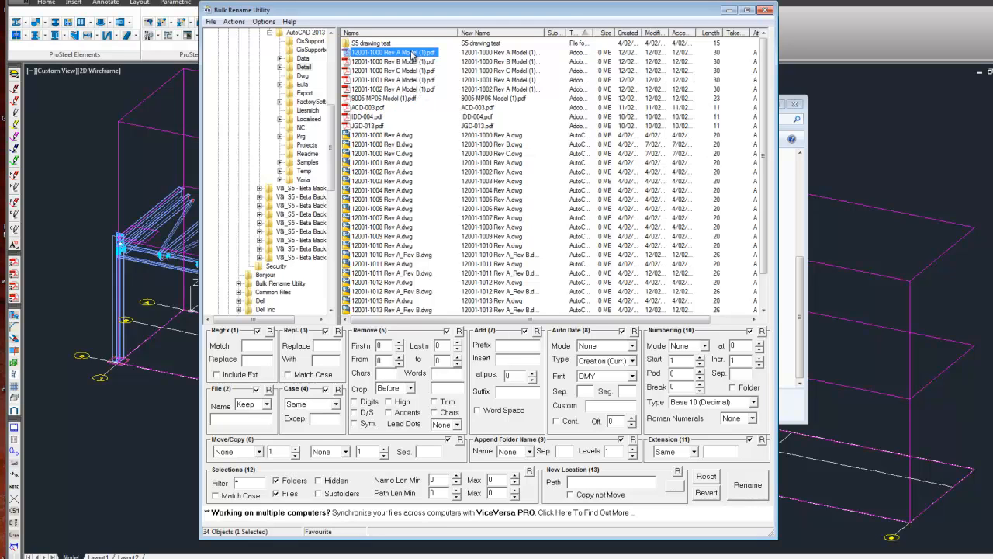
pyautogui.click(404, 55)
pyautogui.doubleClick(405, 53)
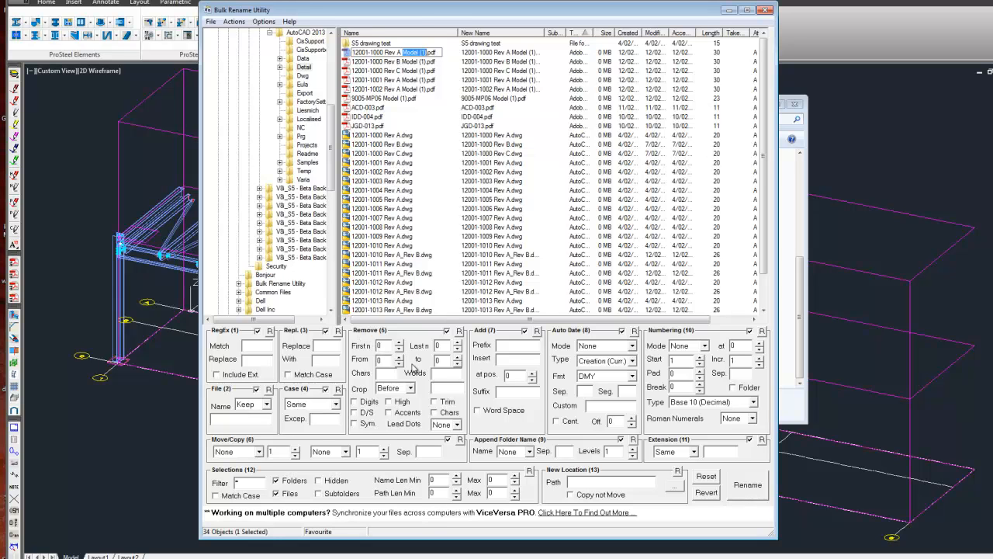
pyautogui.click(448, 375)
pyautogui.write('Model (1)')
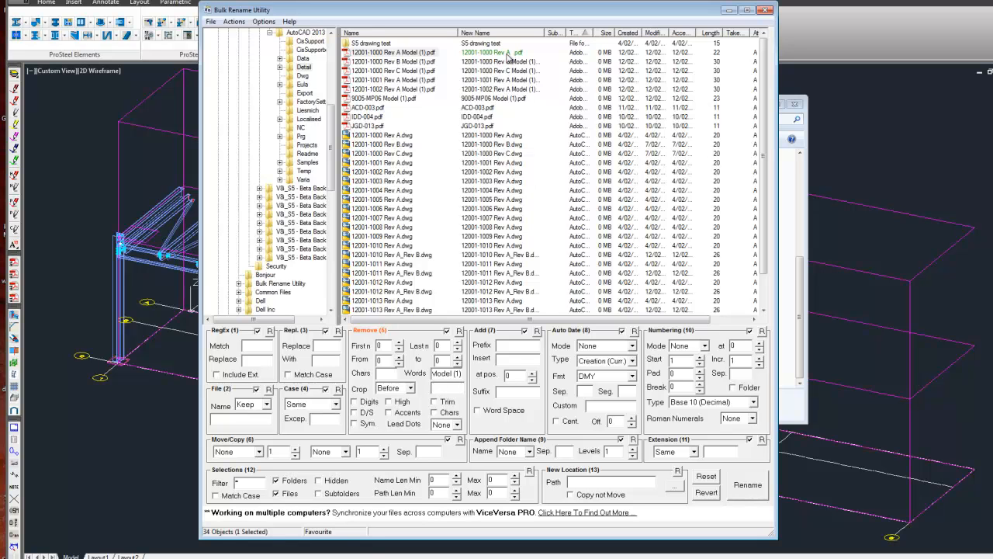
# Enable Trim in the removal settings and rename the PDFs from 12001-1000 Rev A Model (1).pdf through 9005-MP06 Model (1).pdf
pyautogui.moveTo(519, 13); pyautogui.dragTo(519, 31)
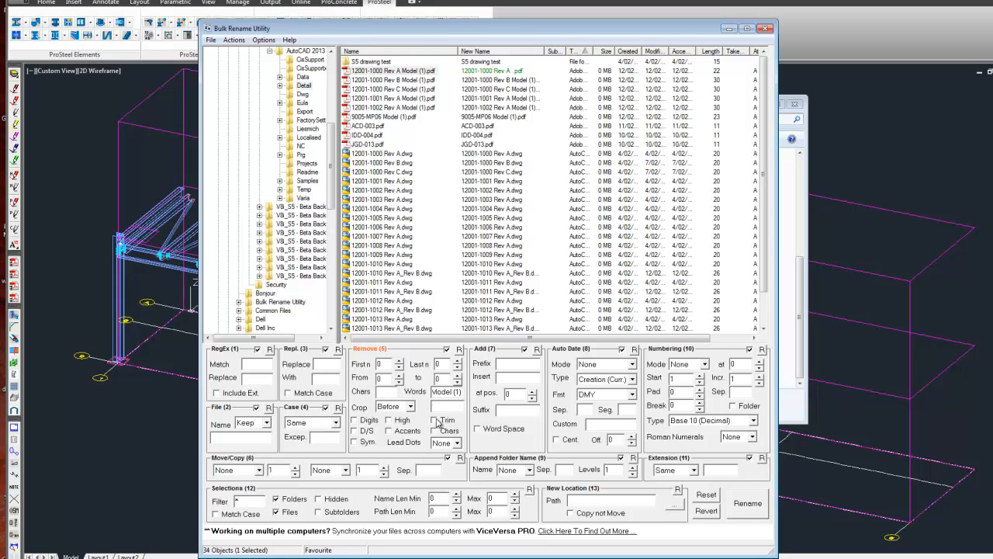
pyautogui.keyDown('ctrl'); pyautogui.click(512, 72); pyautogui.keyUp('ctrl')
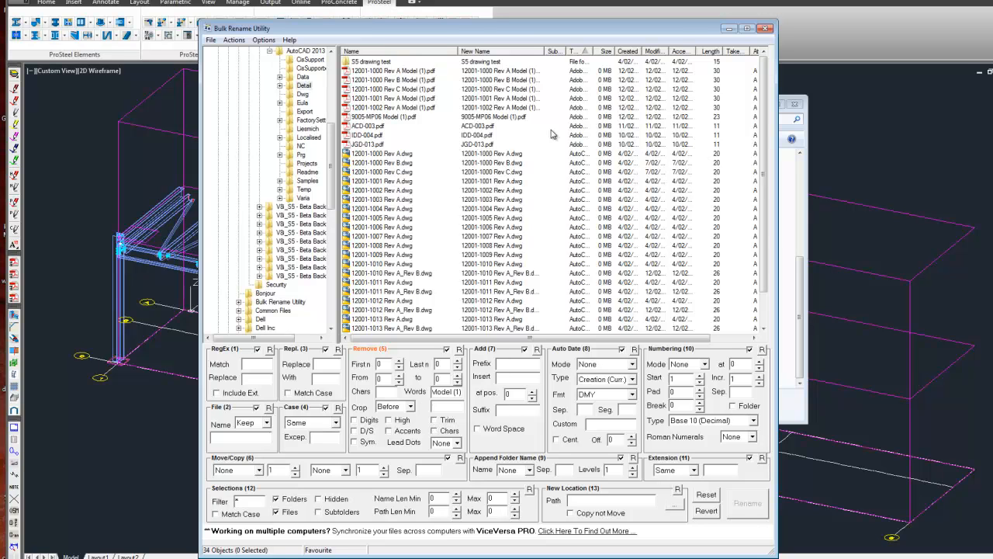
pyautogui.click(400, 69)
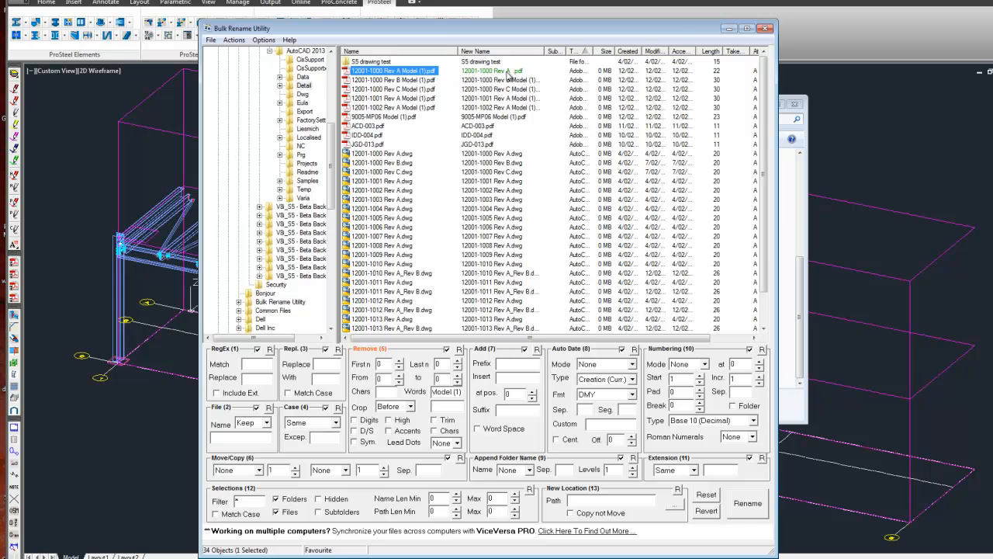
pyautogui.click(436, 421)
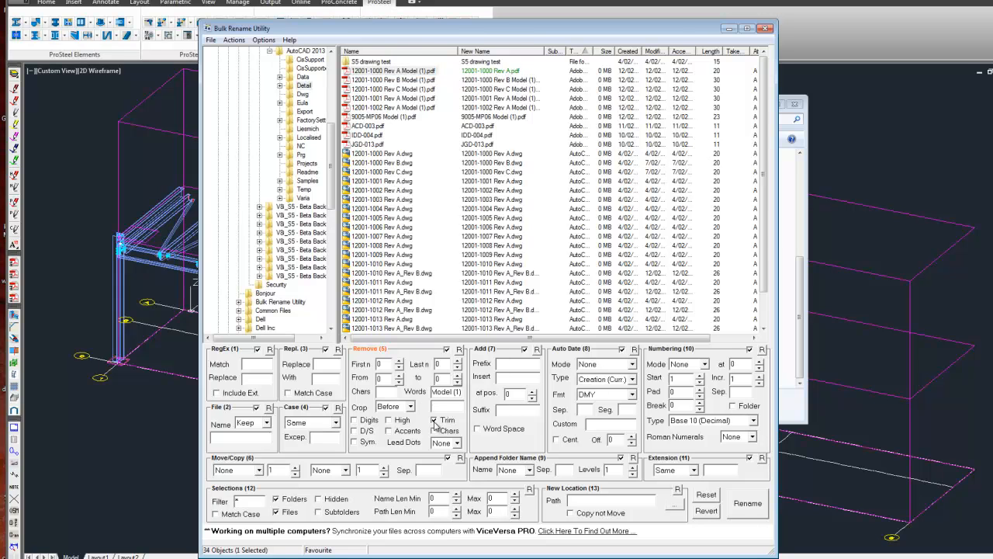
pyautogui.keyDown('shift'); pyautogui.click(385, 117); pyautogui.keyUp('shift')
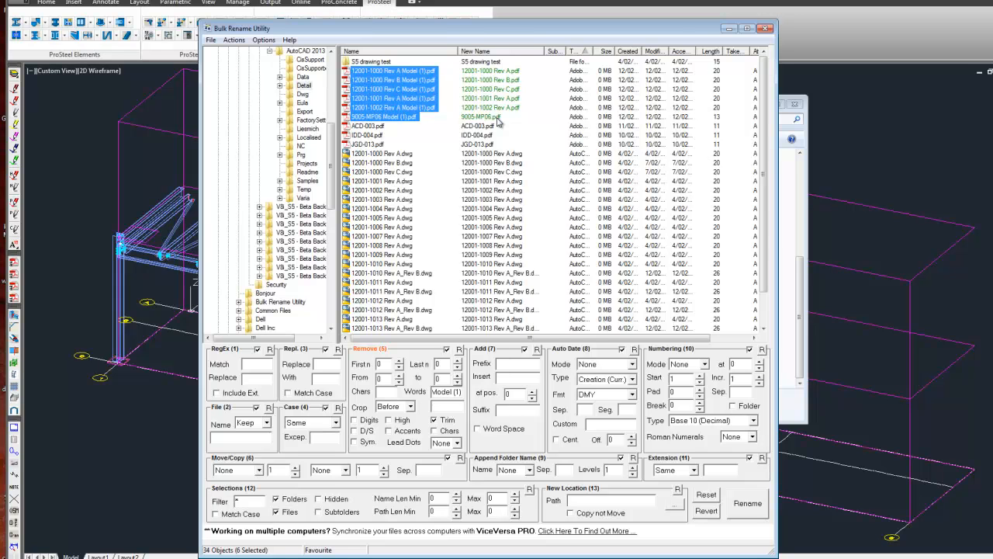
pyautogui.click(746, 504)
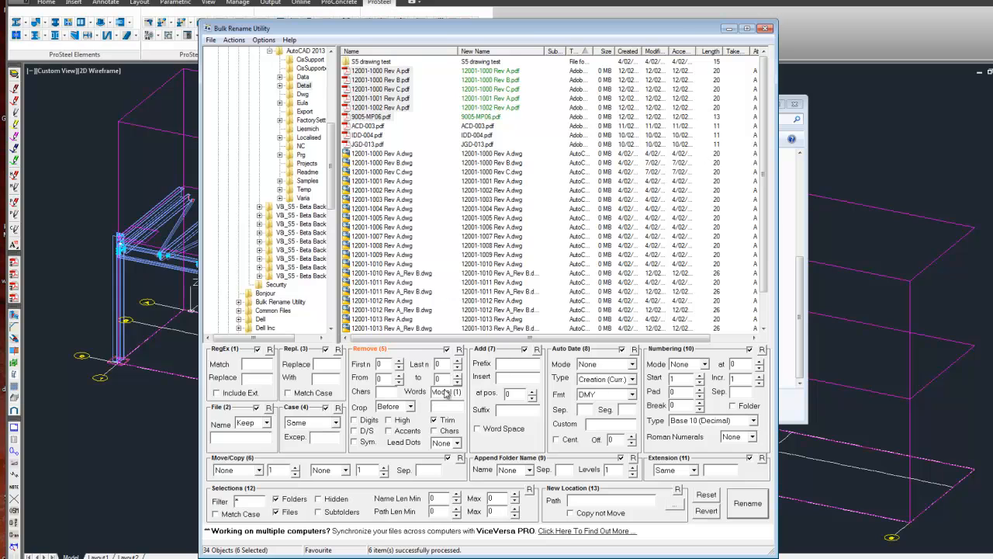
# Clear the words to remove and disable Trim in the removal settings, with 12001-1010 Rev A_Rev B.dwg selected
pyautogui.click(399, 273)
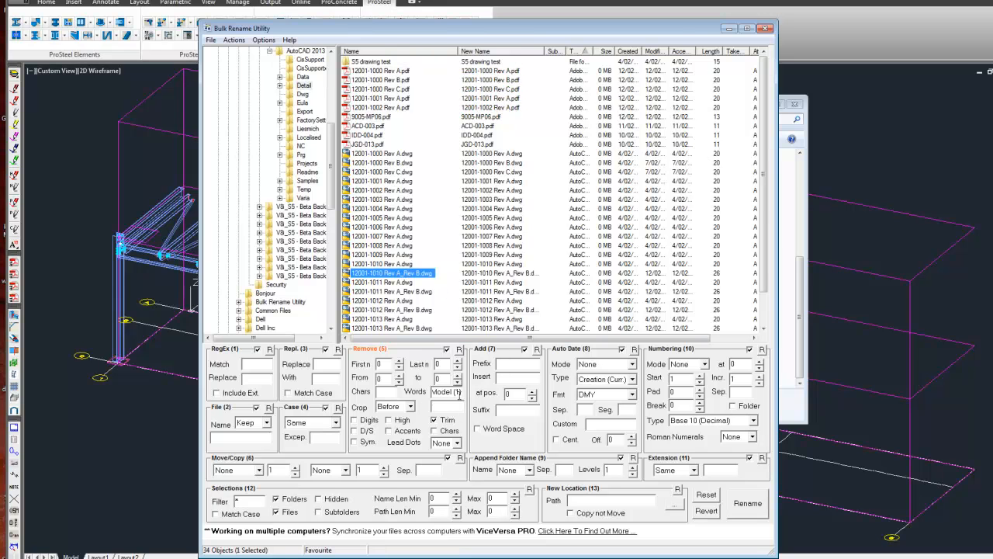
pyautogui.moveTo(461, 392); pyautogui.dragTo(396, 400)
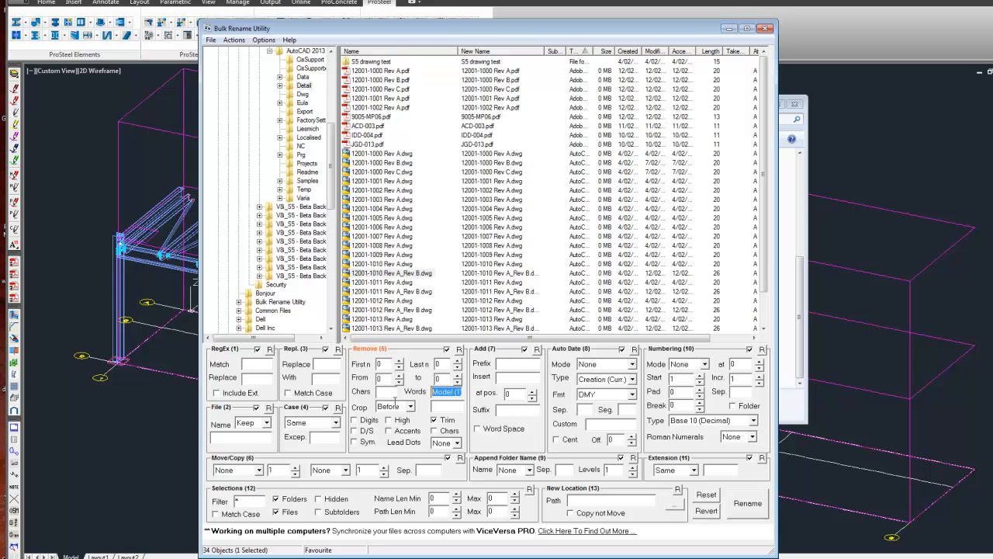
pyautogui.press('Delete')
pyautogui.click(434, 420)
# Try "Rev A_" as the words to remove from 12001-1010 Rev A_Rev B.dwg, and clear the entry again
pyautogui.click(399, 276)
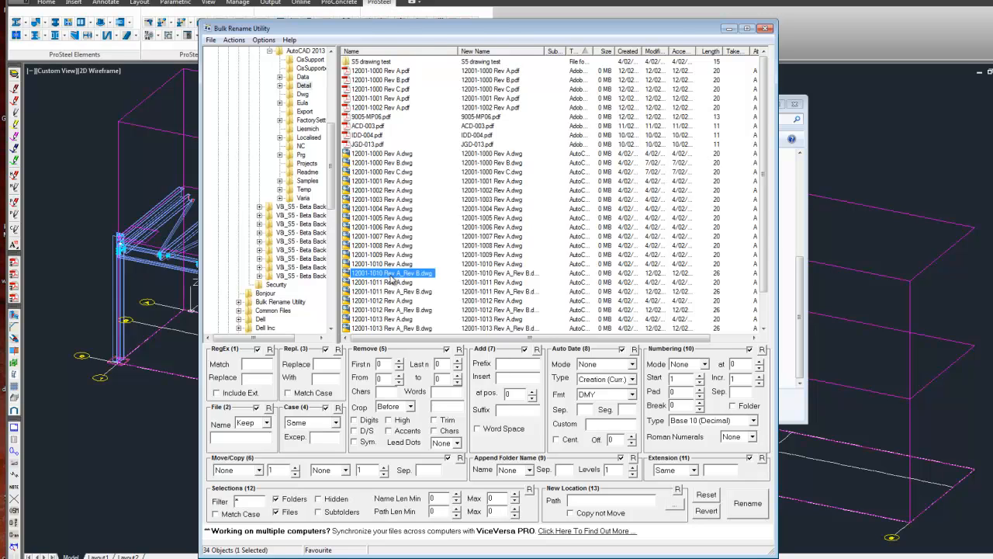
pyautogui.click(390, 276)
pyautogui.moveTo(384, 275); pyautogui.dragTo(404, 277)
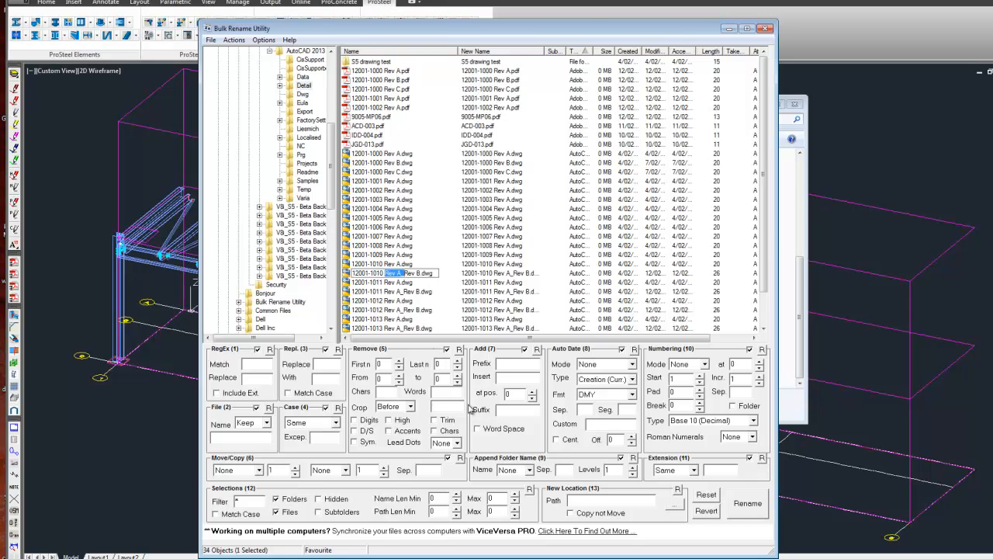
pyautogui.click(446, 392)
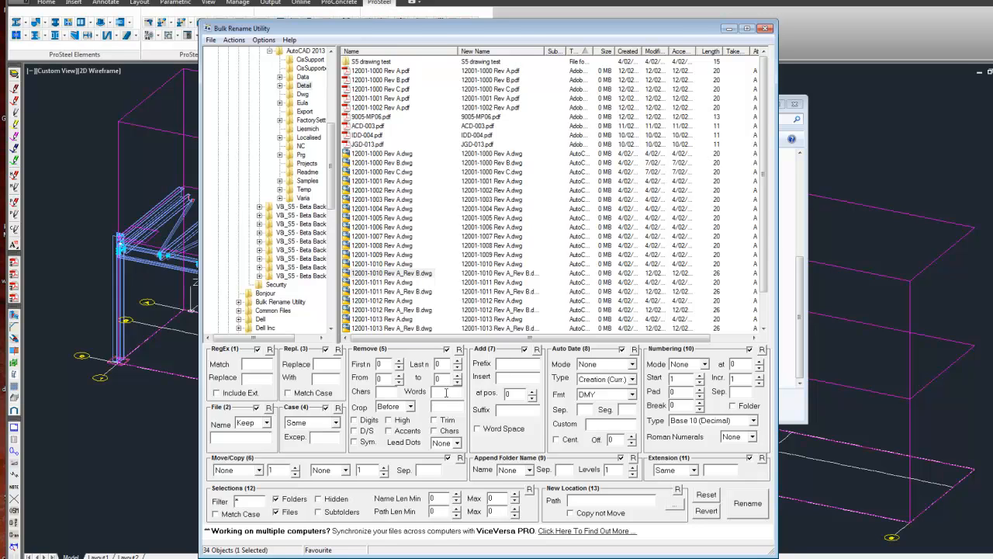
pyautogui.write('Rev A_')
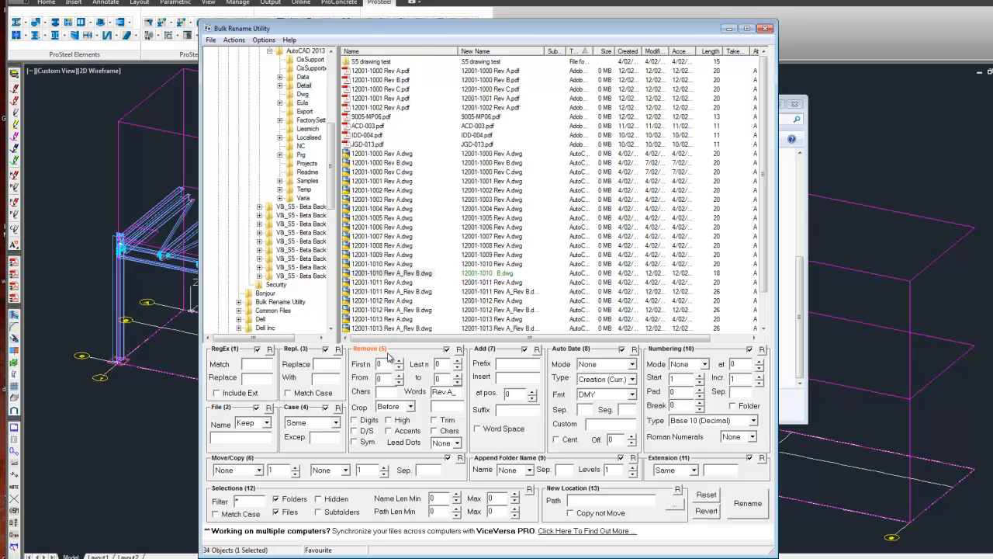
pyautogui.moveTo(462, 392); pyautogui.dragTo(420, 397)
pyautogui.press('BackSpace')
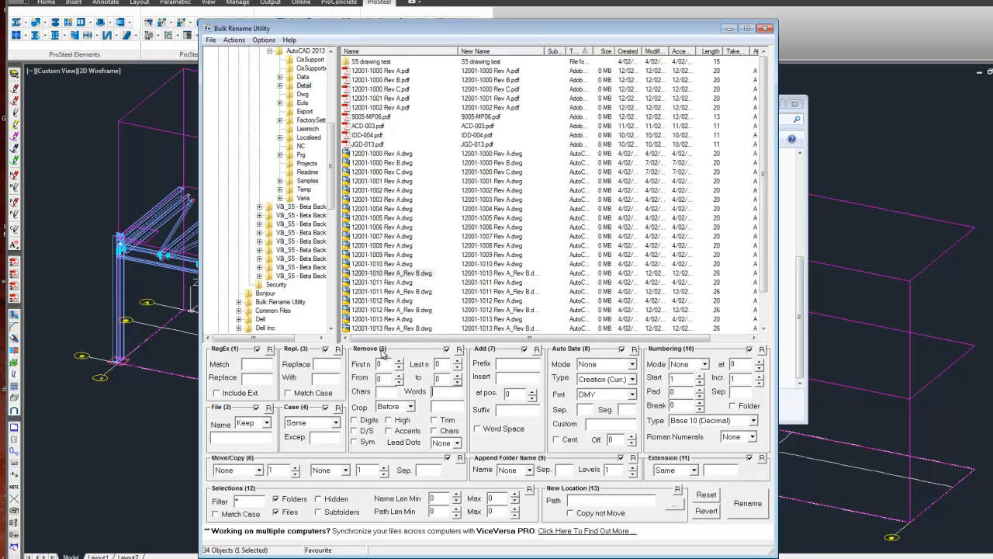
# Rename the four Rev A_Rev B drawings, 12001-1010 through 12001-1013, by replacing "Rev A_" with nothing
pyautogui.click(322, 364)
pyautogui.write('Rev A_')
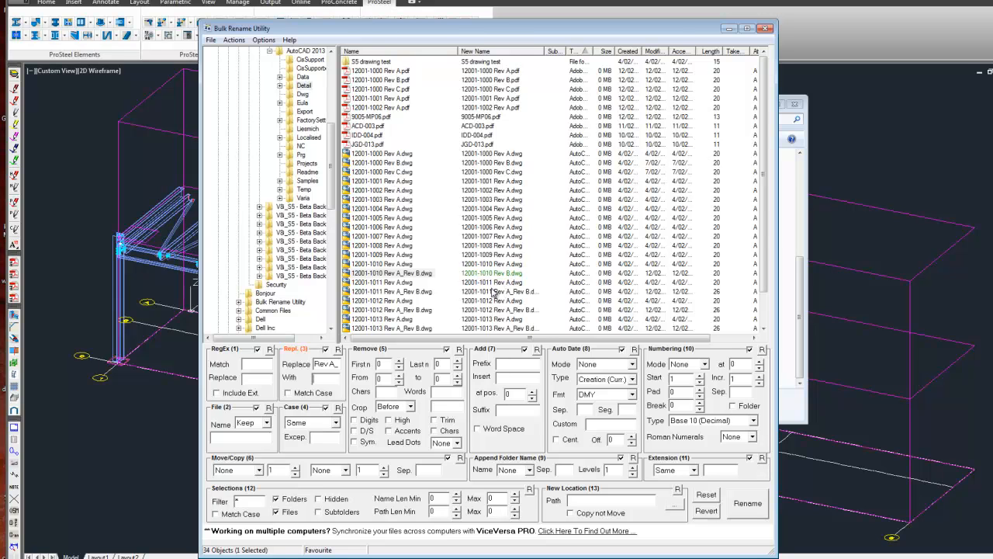
pyautogui.click(382, 277)
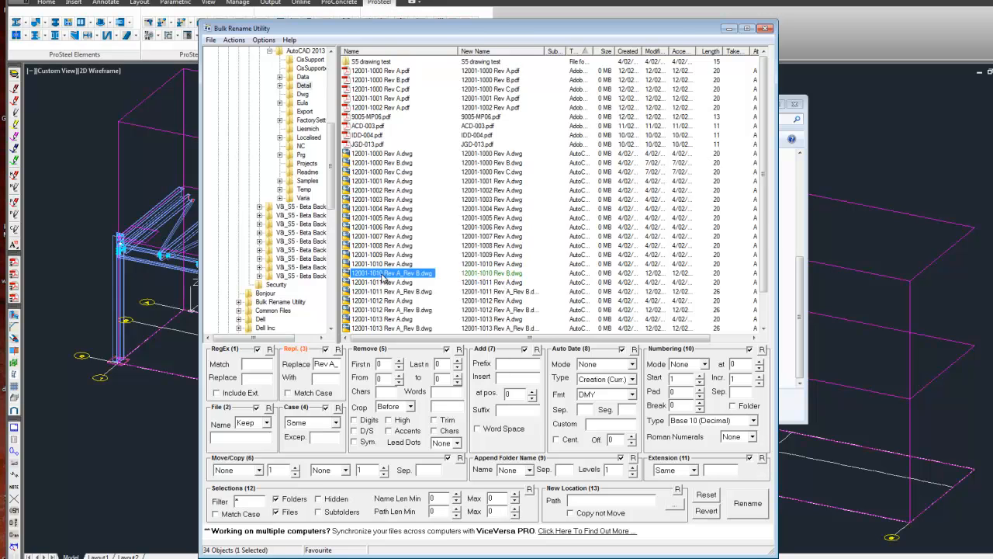
pyautogui.keyDown('ctrl'); pyautogui.click(390, 292); pyautogui.keyUp('ctrl')
pyautogui.keyDown('ctrl'); pyautogui.click(390, 309); pyautogui.keyUp('ctrl')
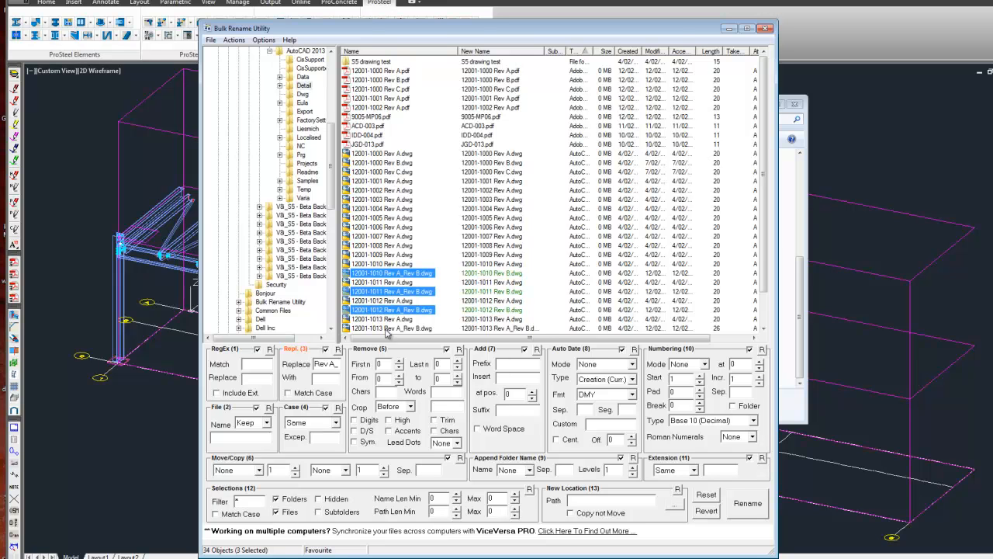
pyautogui.keyDown('ctrl'); pyautogui.click(387, 328); pyautogui.keyUp('ctrl')
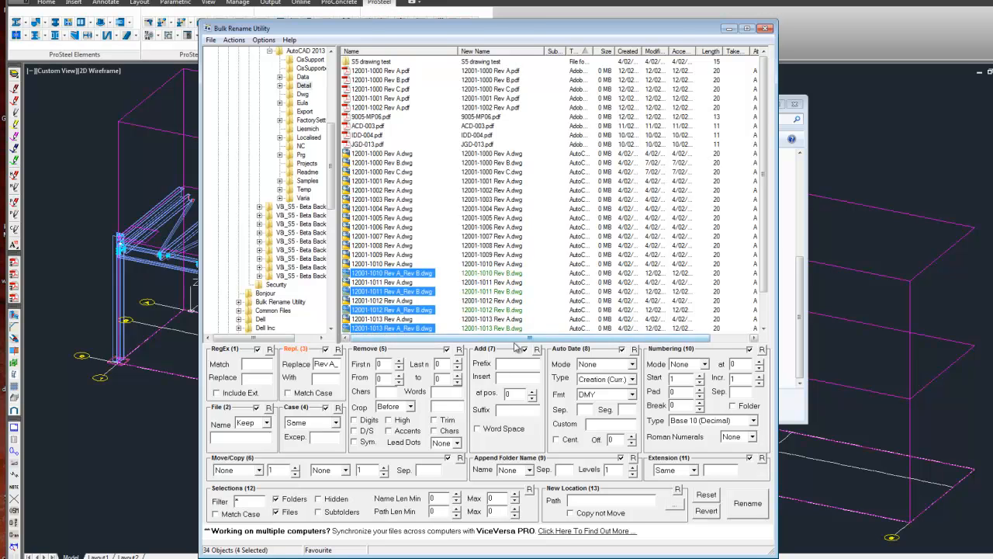
pyautogui.click(745, 503)
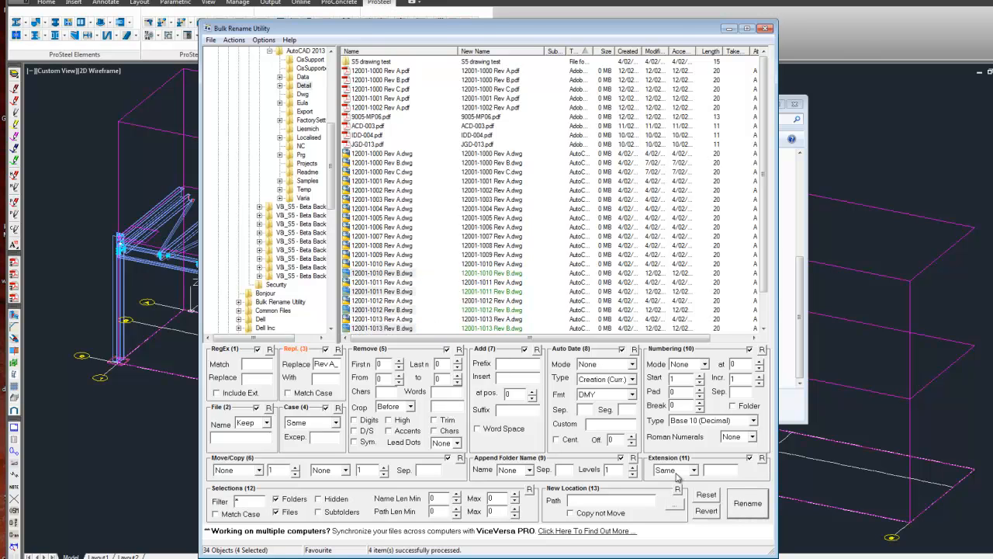
# Close Bulk Rename Utility and examine the renamed Rev B drawings in the Detail folder, including the file commands offered for 12001-1011 Rev B.dwg
pyautogui.click(766, 30)
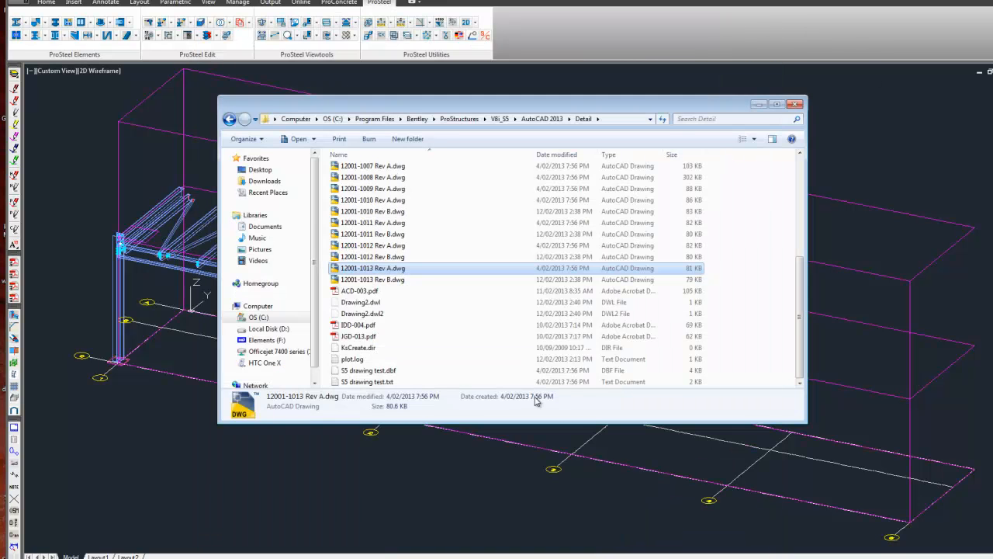
pyautogui.click(380, 281)
pyautogui.scroll(1, 380, 285)
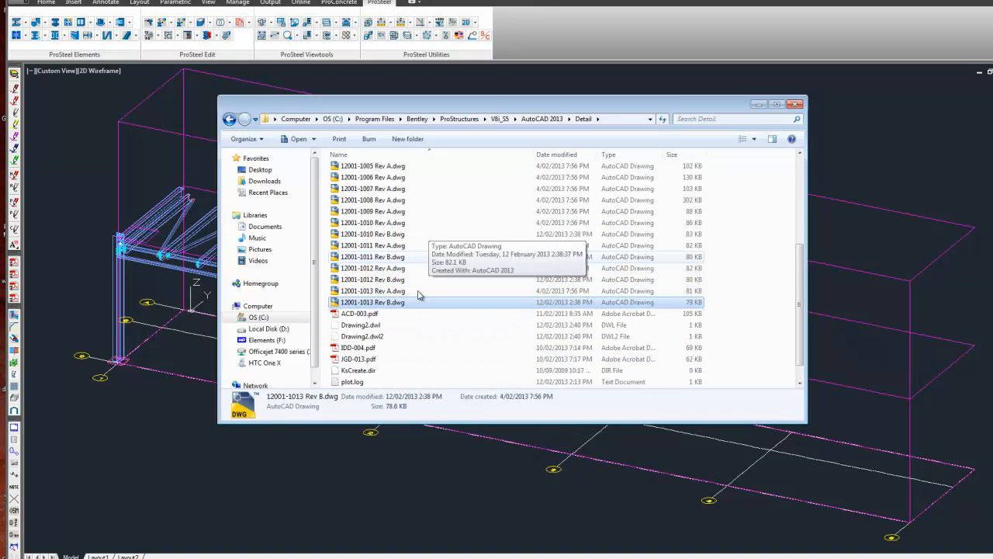
pyautogui.rightClick(378, 257)
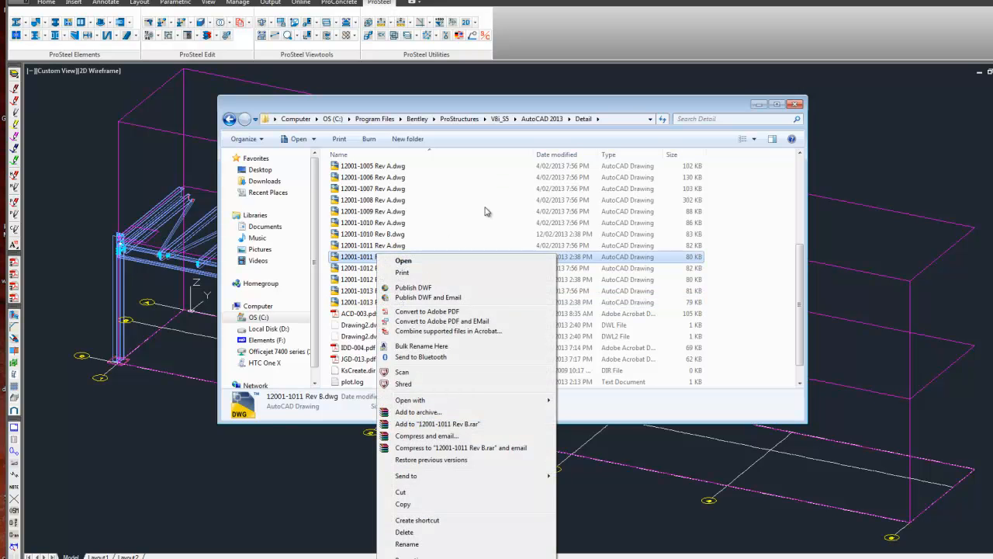
pyautogui.click(390, 225)
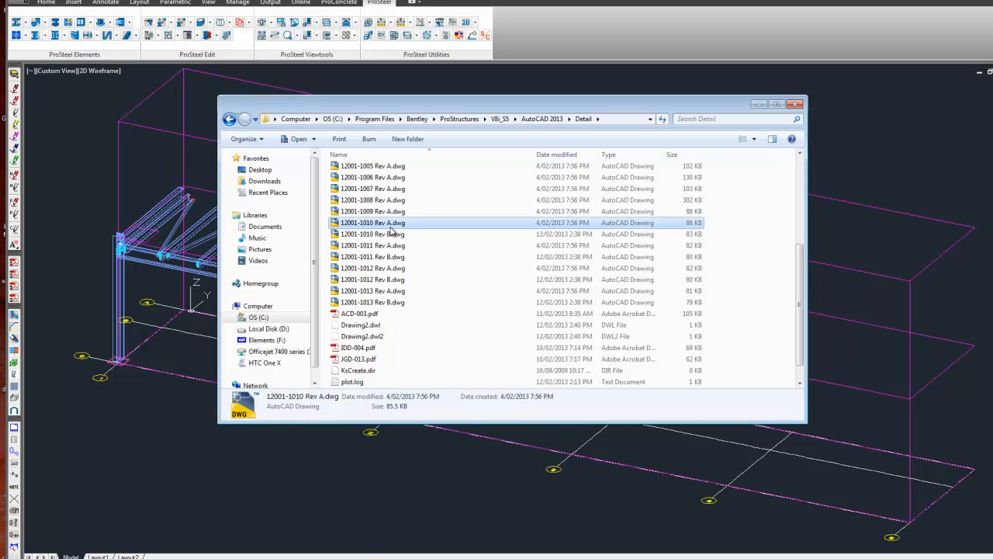